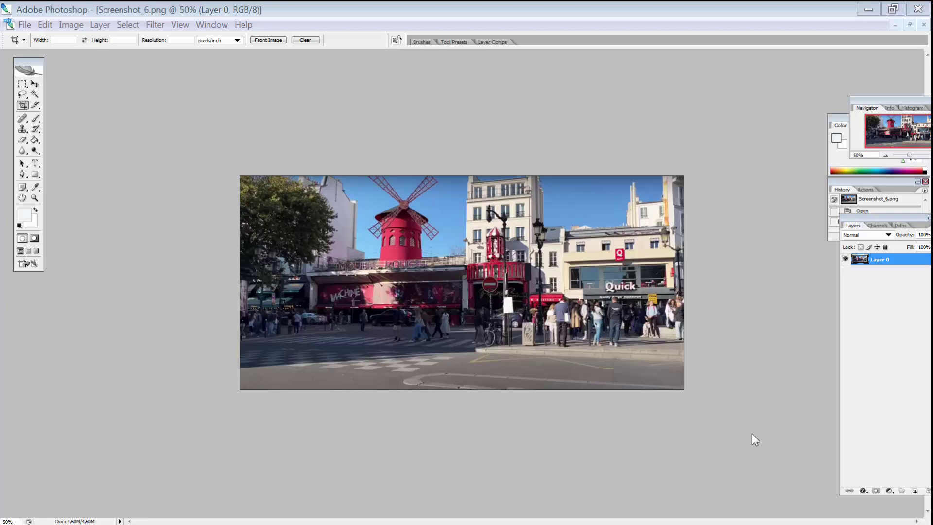
# Duplicate Layer 0 within Screenshot_6.png as Layer 0 copy and reposition the Layers palette fully on screen.
pyautogui.moveTo(891, 253); pyautogui.dragTo(898, 263)
pyautogui.rightClick(892, 263)
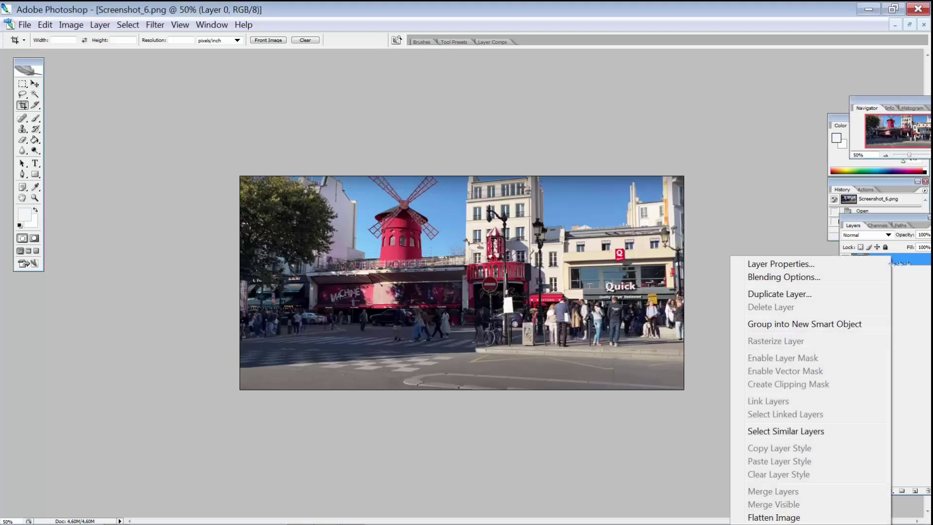
pyautogui.click(795, 294)
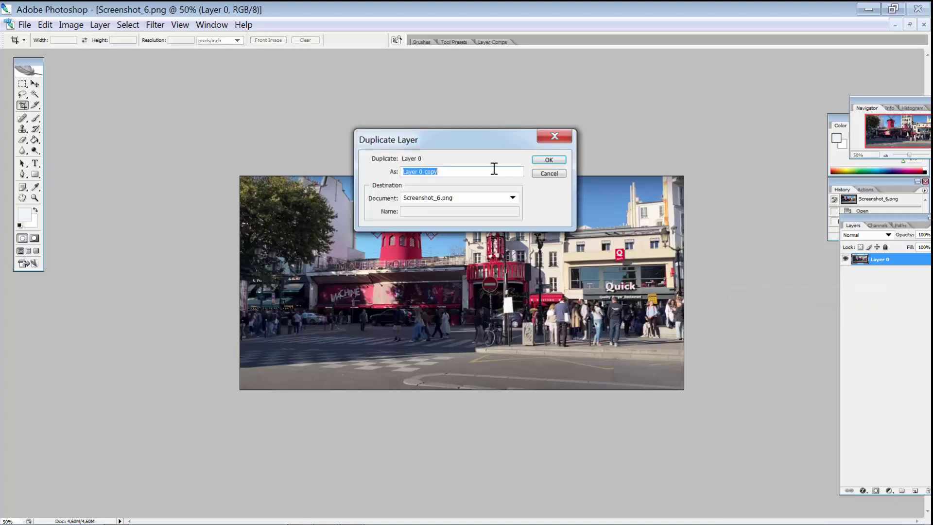
pyautogui.click(547, 159)
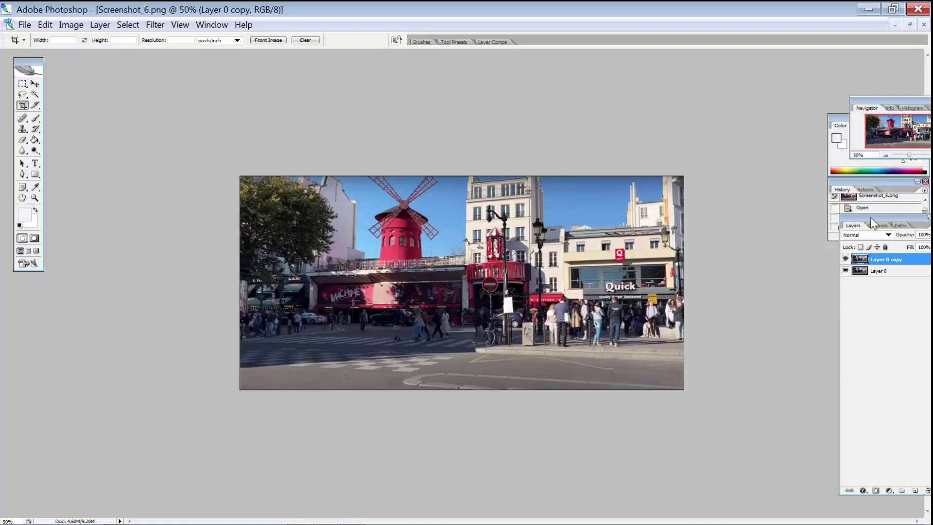
pyautogui.moveTo(870, 217); pyautogui.dragTo(826, 223)
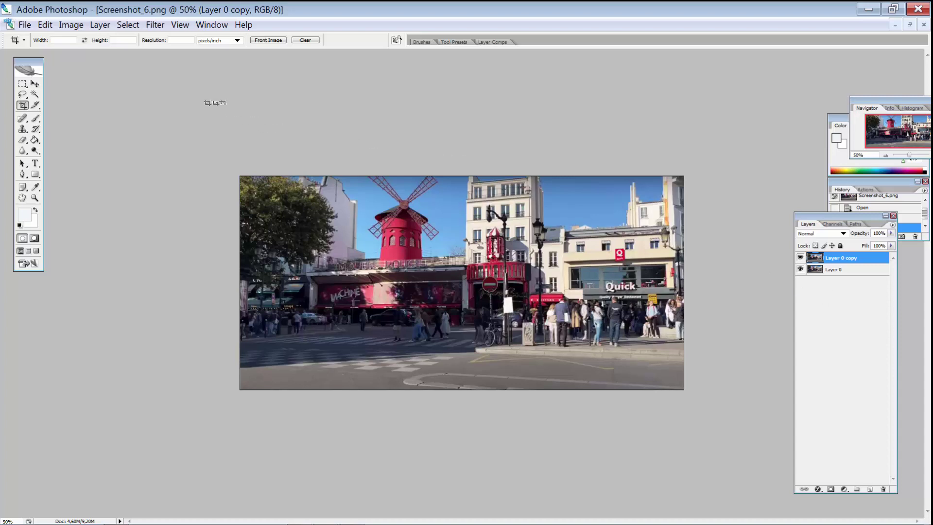
# Apply a Threshold adjustment to Layer 0 copy, lowering the threshold level so more of the dark street detail turns white.
pyautogui.click(80, 27)
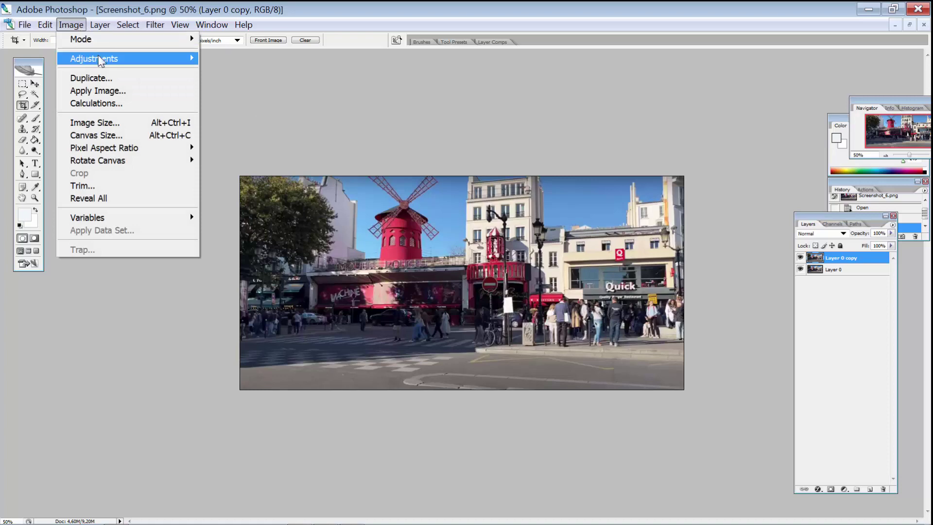
pyautogui.moveTo(178, 61)
pyautogui.click(271, 311)
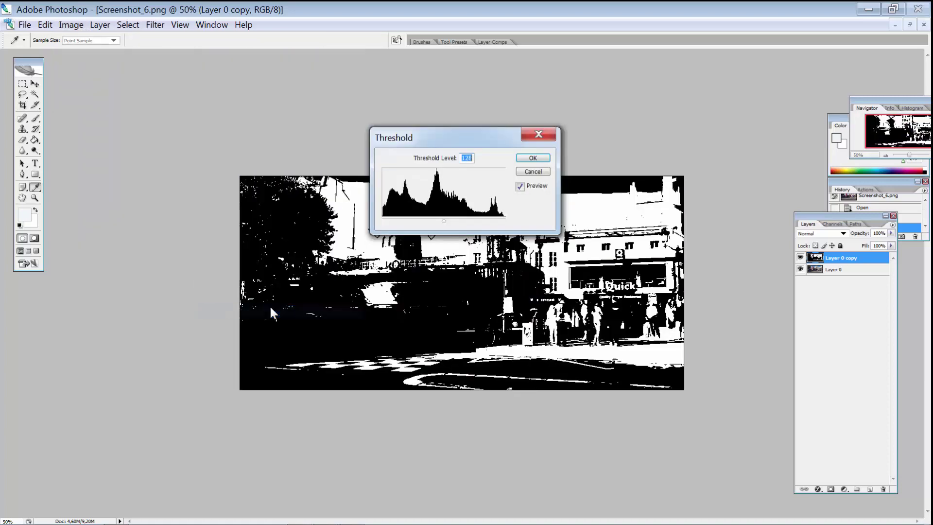
pyautogui.moveTo(461, 145); pyautogui.dragTo(640, 81)
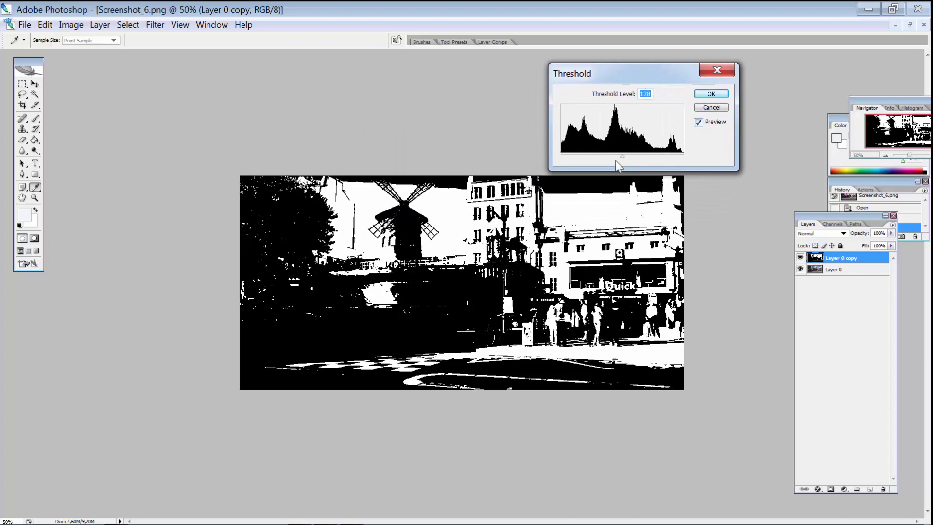
pyautogui.moveTo(624, 155); pyautogui.dragTo(602, 155)
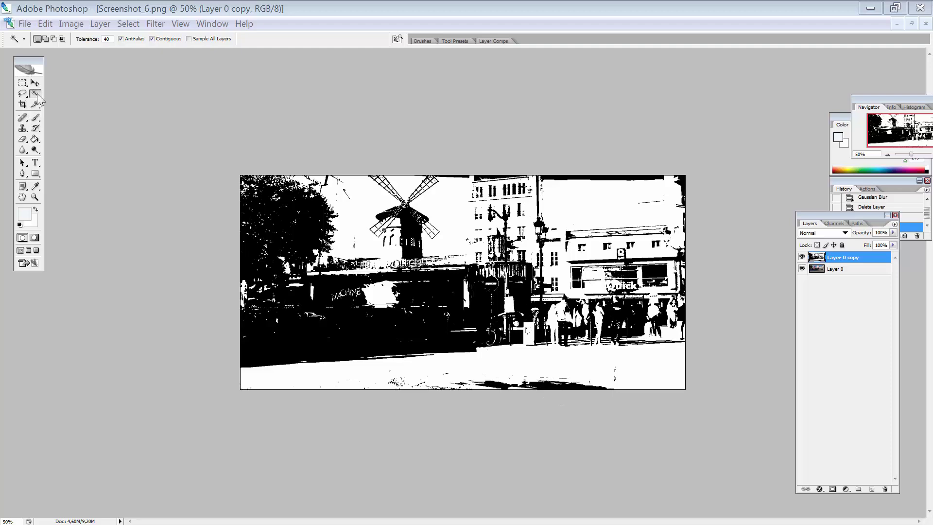
# Select the white sky with the Magic Wand, extend the selection to all similar areas and delete them from Layer 0 copy.
pyautogui.hotkey('ctrl', 'f')
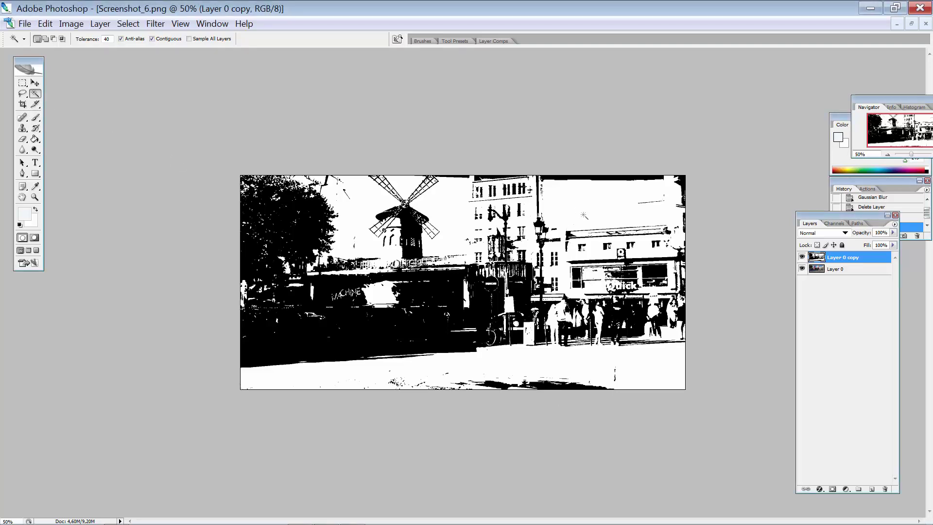
pyautogui.rightClick(584, 215)
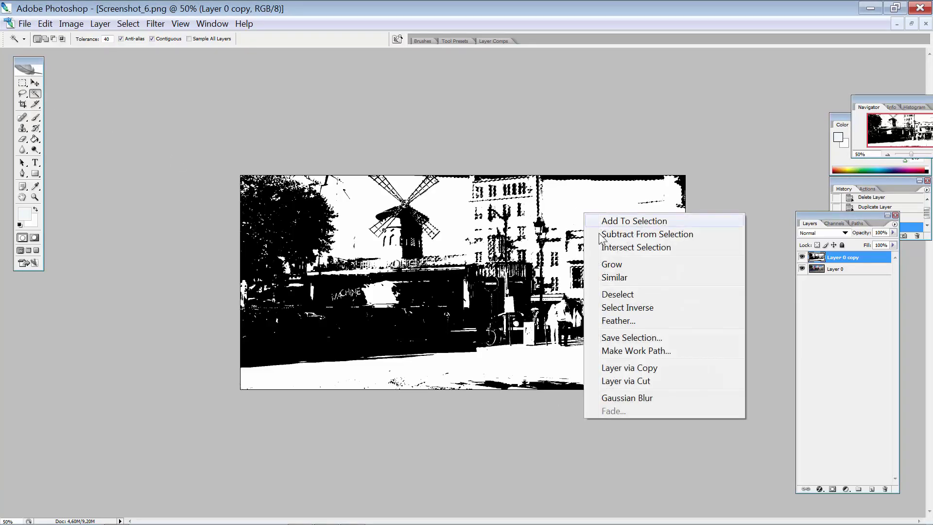
pyautogui.click(628, 276)
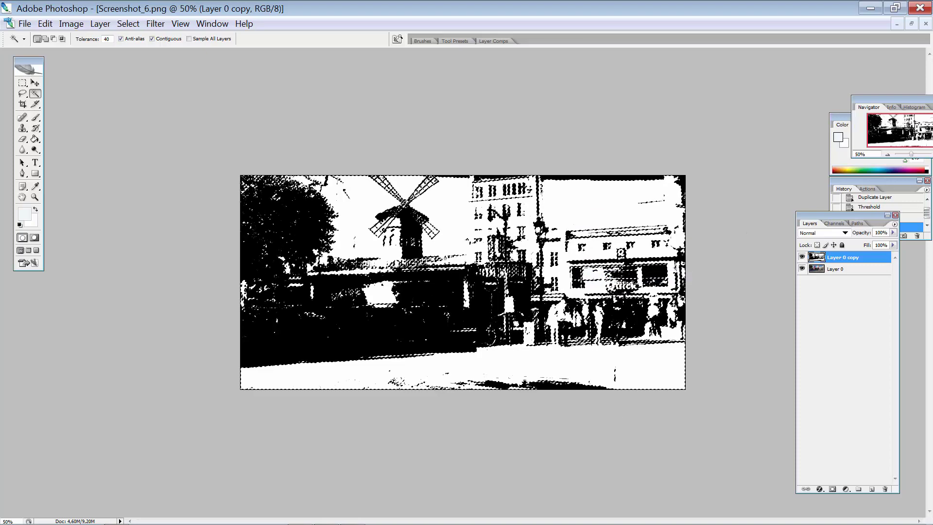
pyautogui.press('Delete')
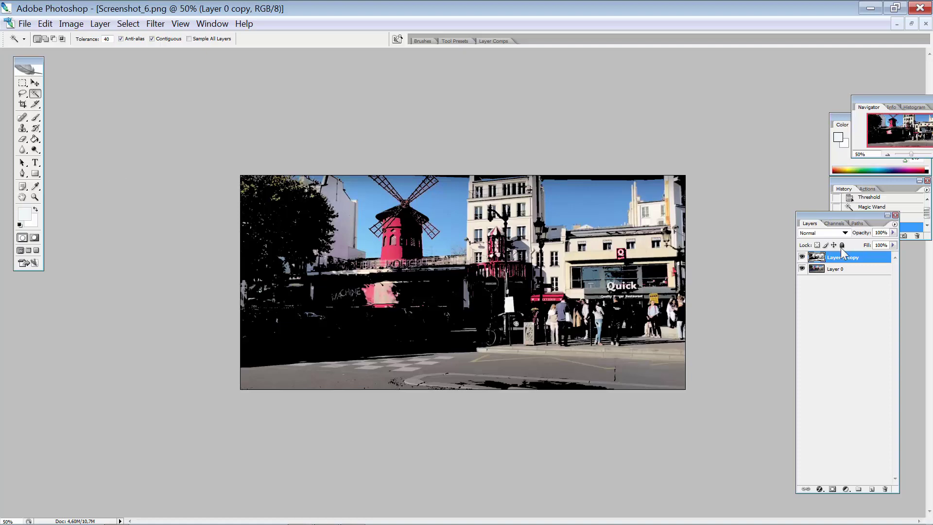
# Hide Layer 0 copy and duplicate Layer 0 as Layer 0 copy 2.
pyautogui.click(802, 258)
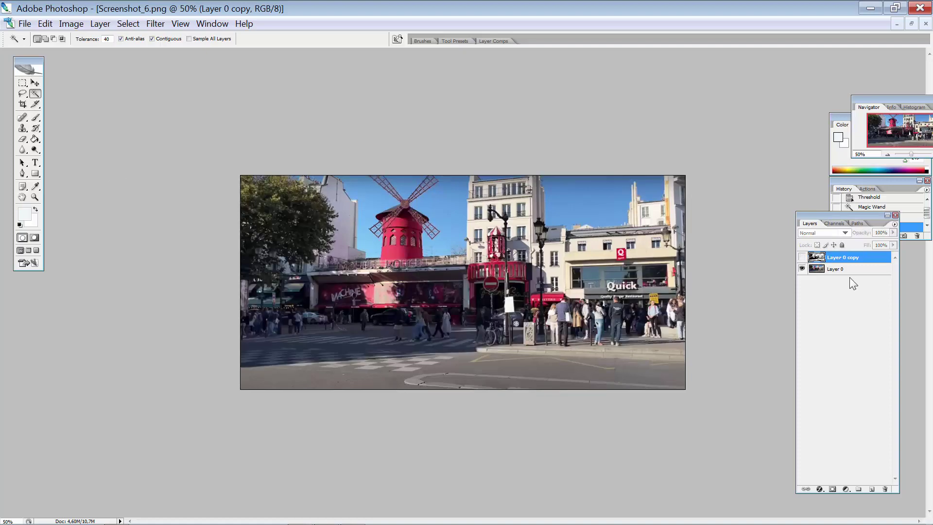
pyautogui.rightClick(859, 274)
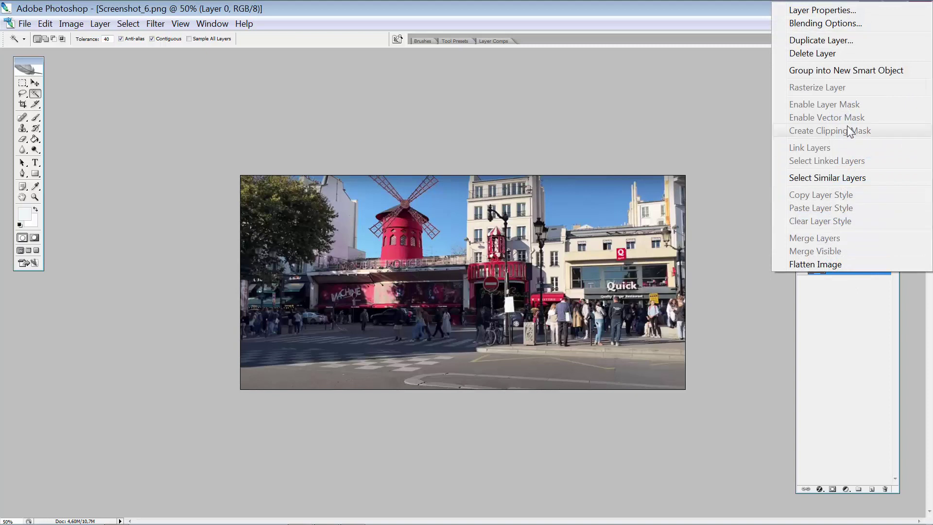
pyautogui.click(852, 41)
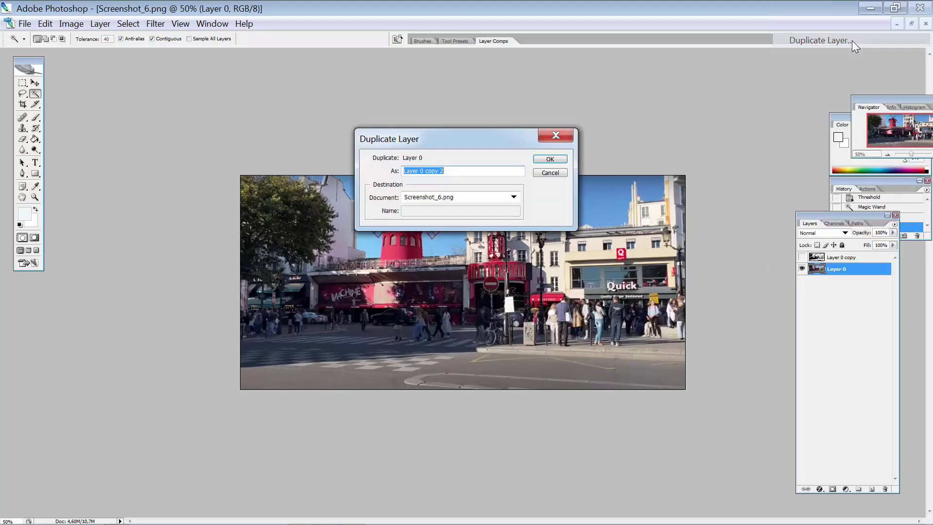
pyautogui.click(554, 161)
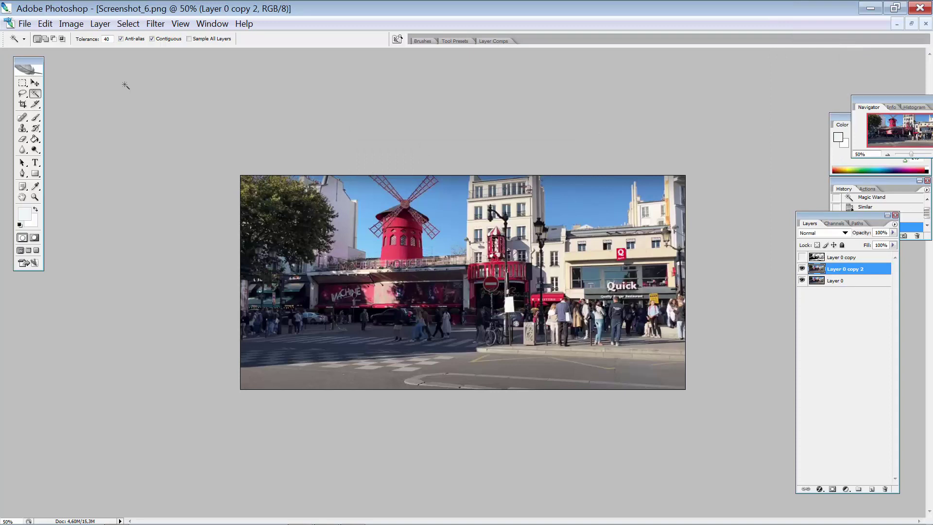
# Apply a Gaussian Blur with a radius of about 9.7 pixels to Layer 0 copy 2.
pyautogui.click(156, 25)
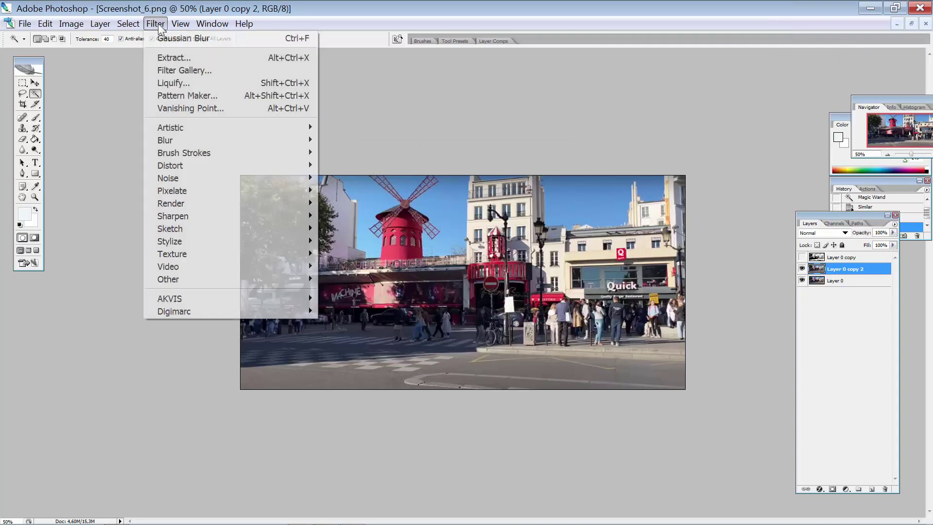
pyautogui.moveTo(171, 143)
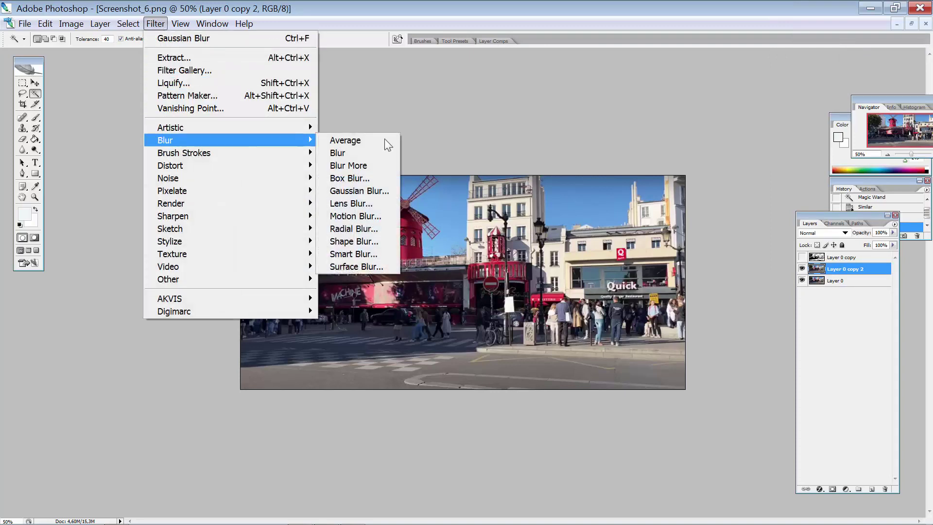
pyautogui.click(387, 190)
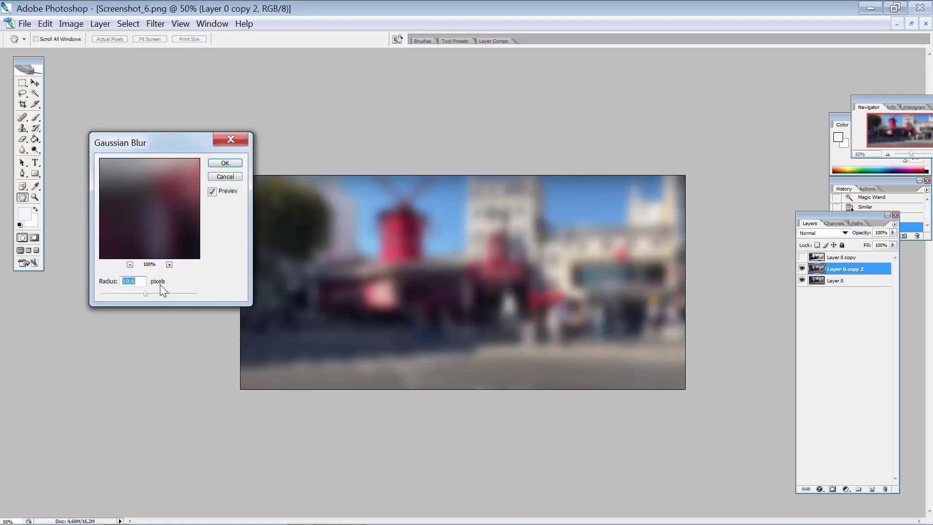
pyautogui.moveTo(144, 293); pyautogui.dragTo(139, 293)
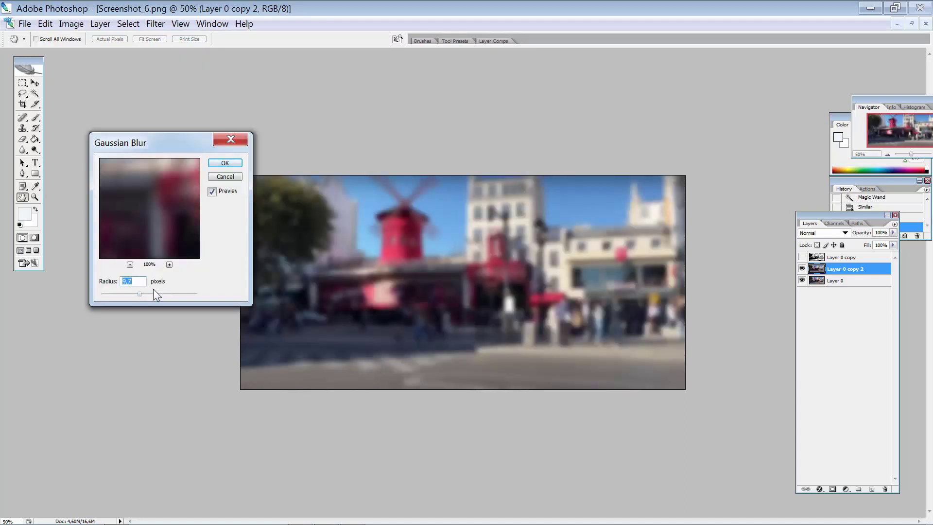
pyautogui.click(225, 163)
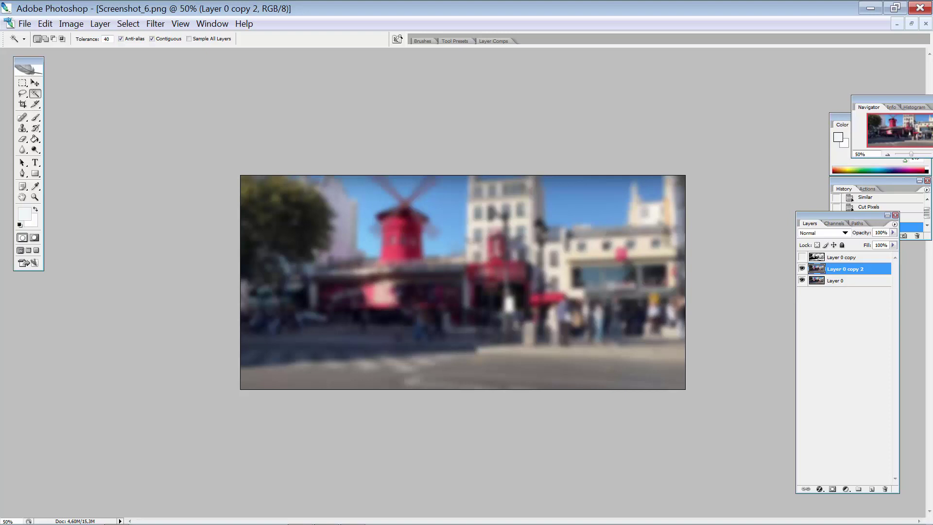
# Toggle the visibility of Layer 0 copy to compare the blurred photo with and without the black outline layer.
pyautogui.click(801, 257)
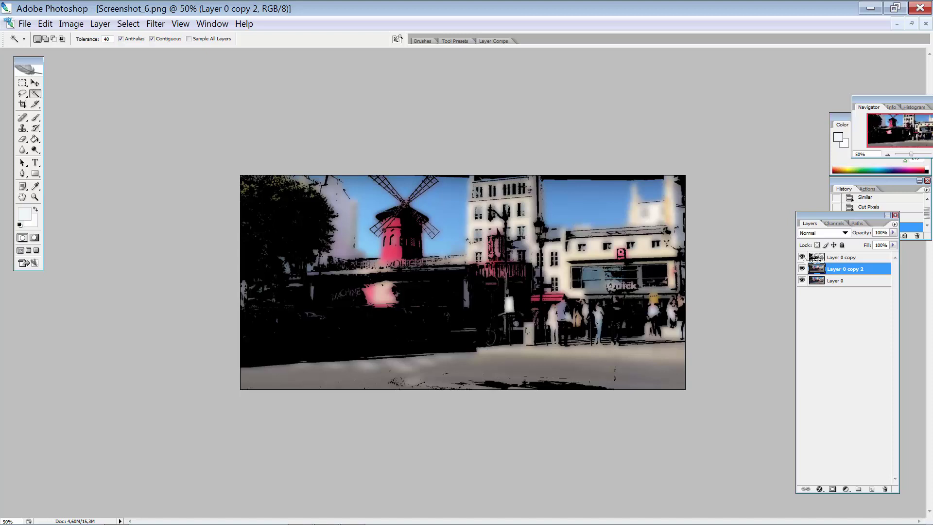
pyautogui.click(802, 257)
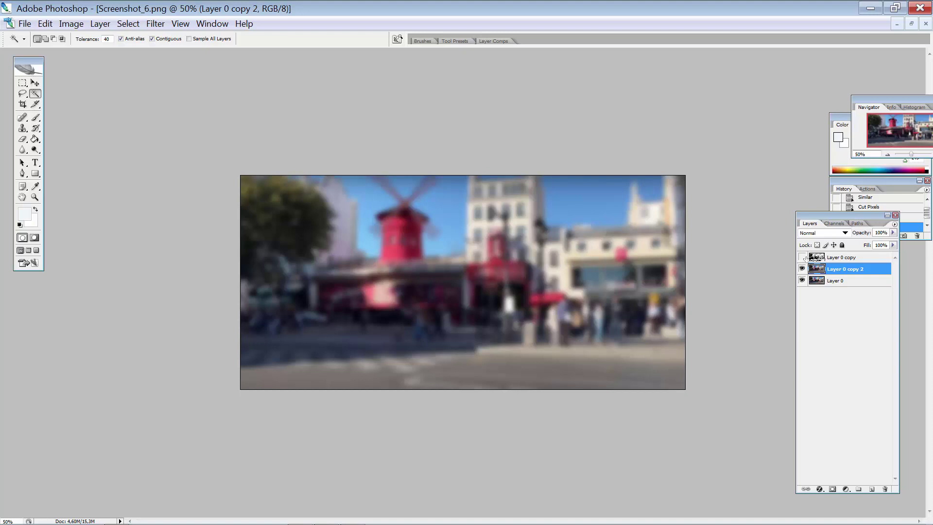
pyautogui.click(801, 257)
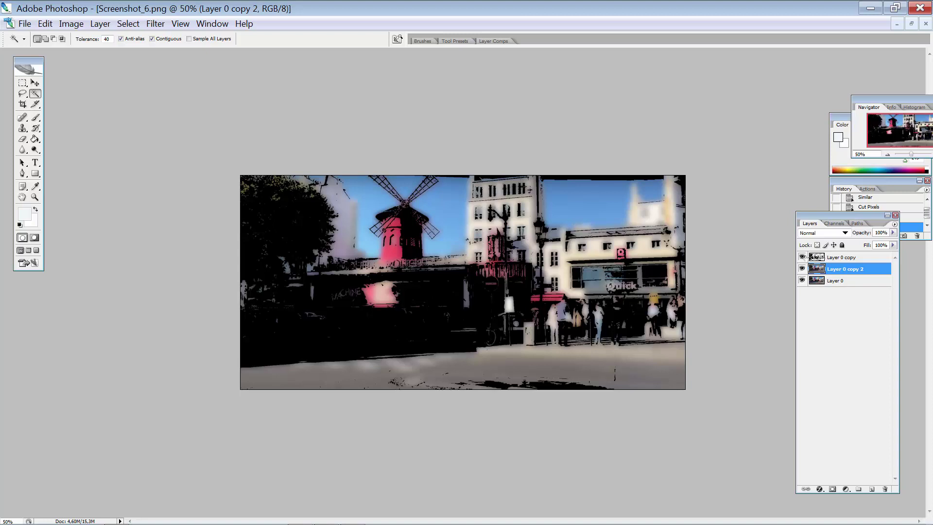
pyautogui.click(802, 257)
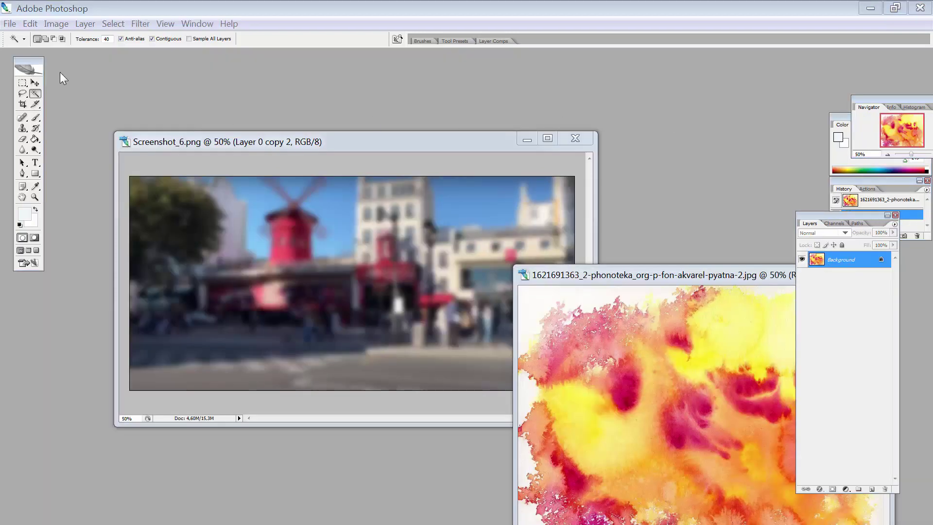
# Copy the watercolour image into Screenshot_6.png with the Move tool, placing it above Layer 0 copy 2, and maximize that document.
pyautogui.click(35, 83)
pyautogui.moveTo(727, 348); pyautogui.dragTo(290, 282)
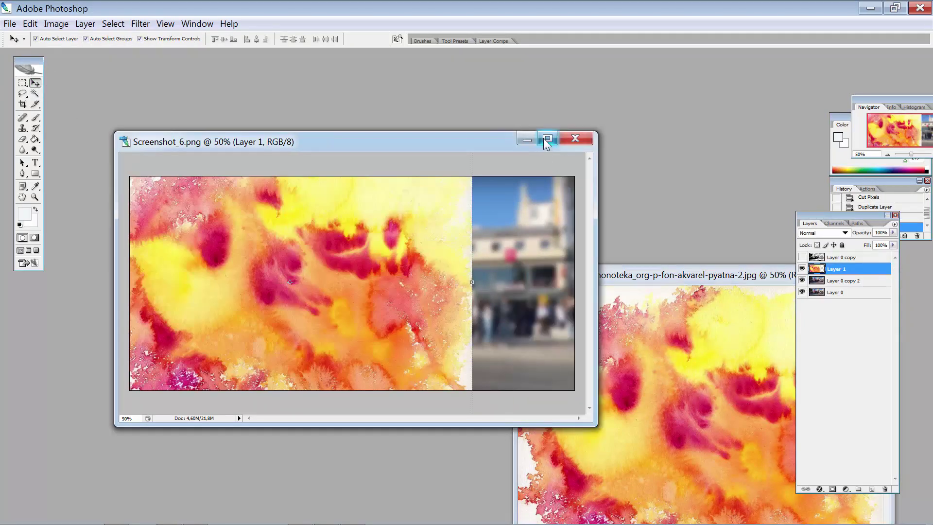
pyautogui.click(546, 139)
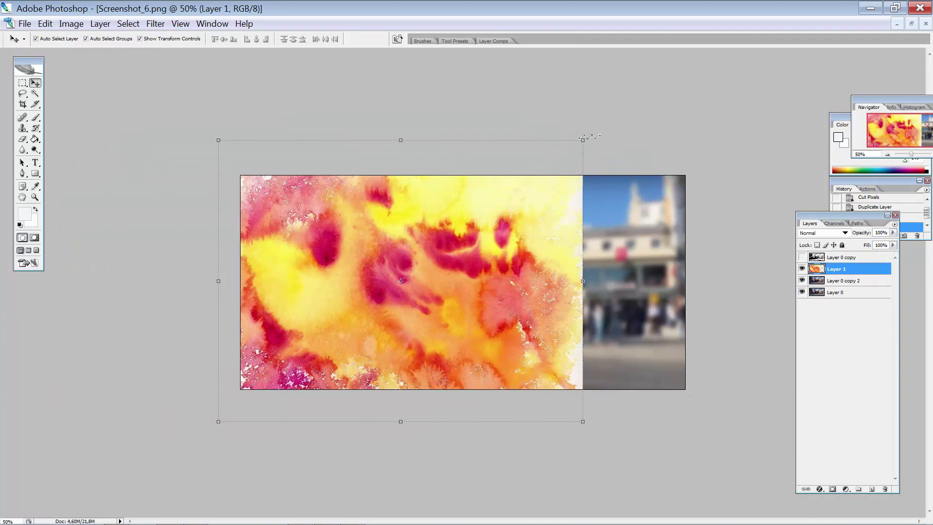
# Scale and reposition the watercolour layer to cover the whole canvas, and show Layer 0 copy above it.
pyautogui.moveTo(584, 140); pyautogui.dragTo(690, 69)
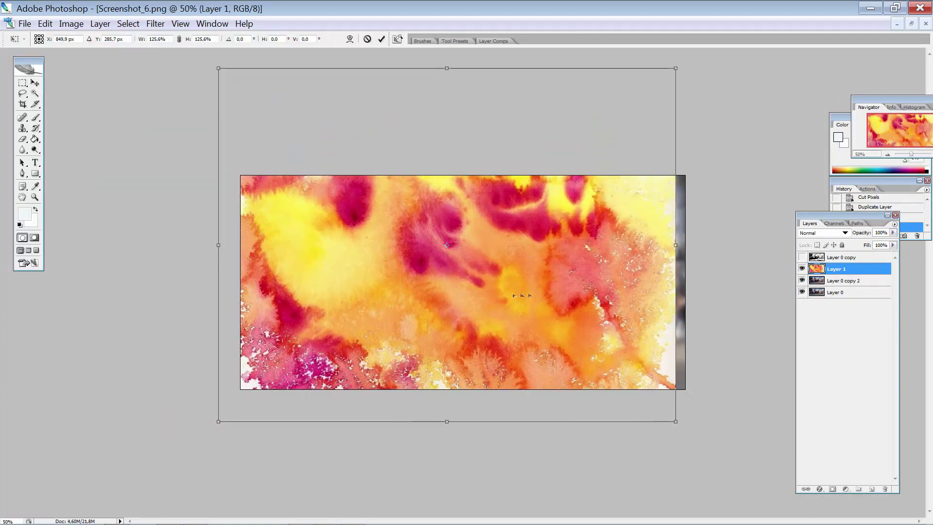
pyautogui.moveTo(617, 217); pyautogui.dragTo(625, 249)
pyautogui.moveTo(696, 112); pyautogui.dragTo(699, 109)
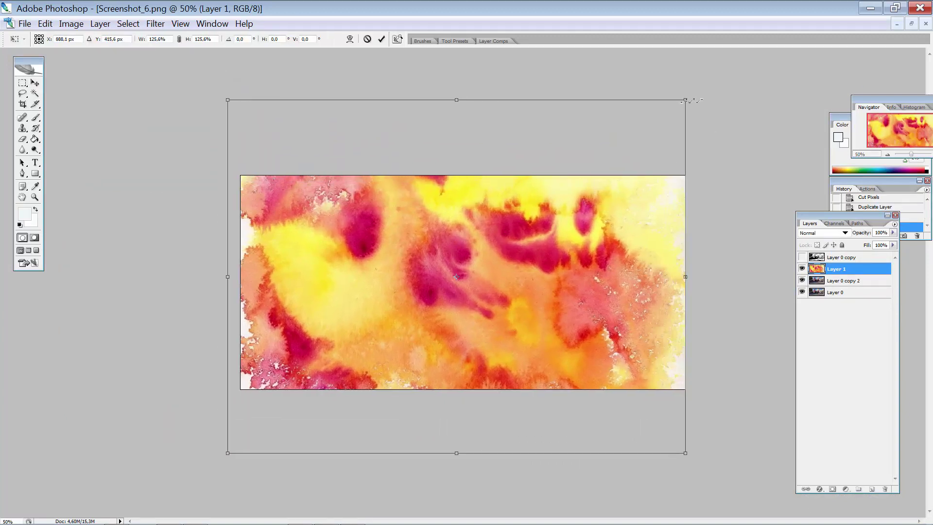
pyautogui.press('Return')
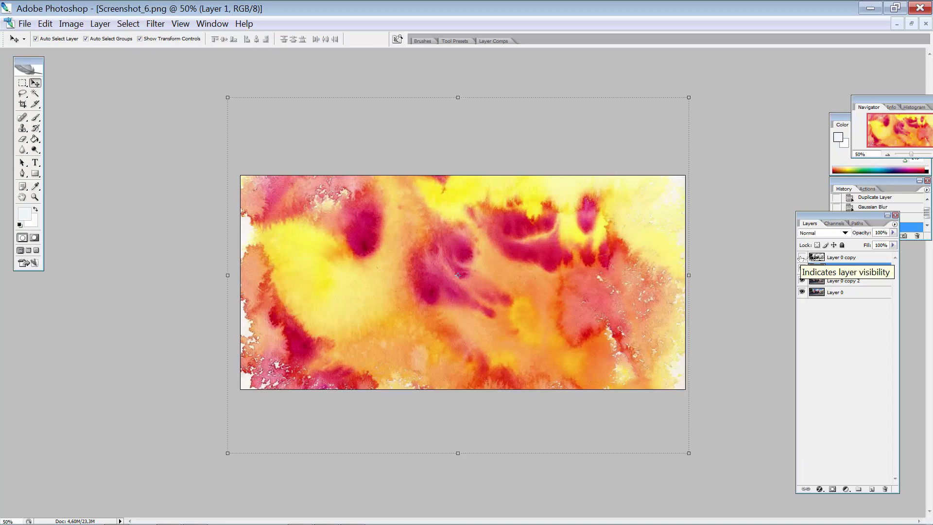
pyautogui.click(801, 257)
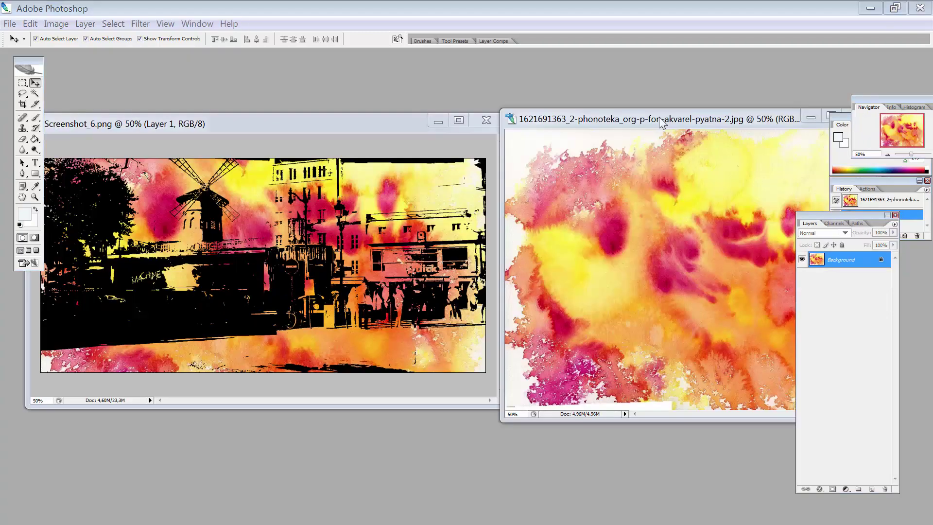
# Recolour the watercolour image with Hue/Saturation, setting Hue to +180, Saturation to -10 and Lightness to -31.
pyautogui.moveTo(578, 120); pyautogui.dragTo(510, 121)
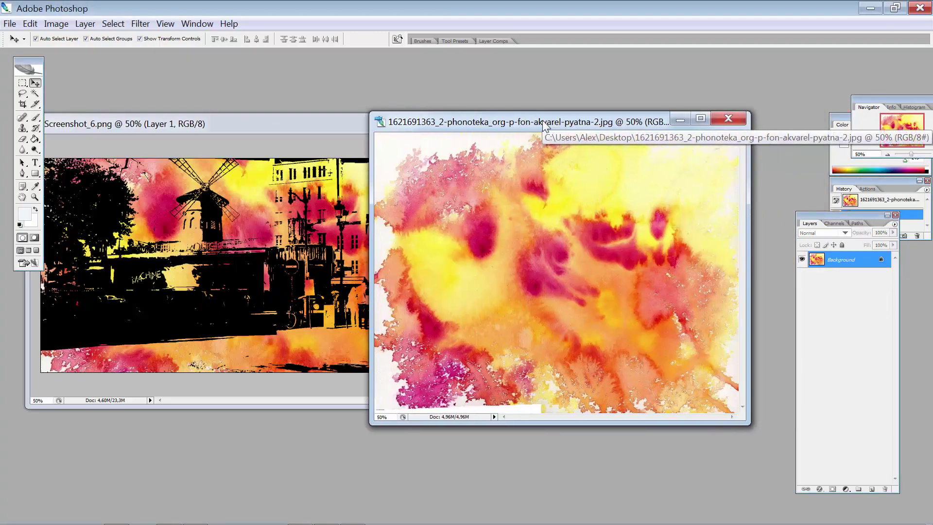
pyautogui.click(56, 26)
pyautogui.moveTo(118, 58)
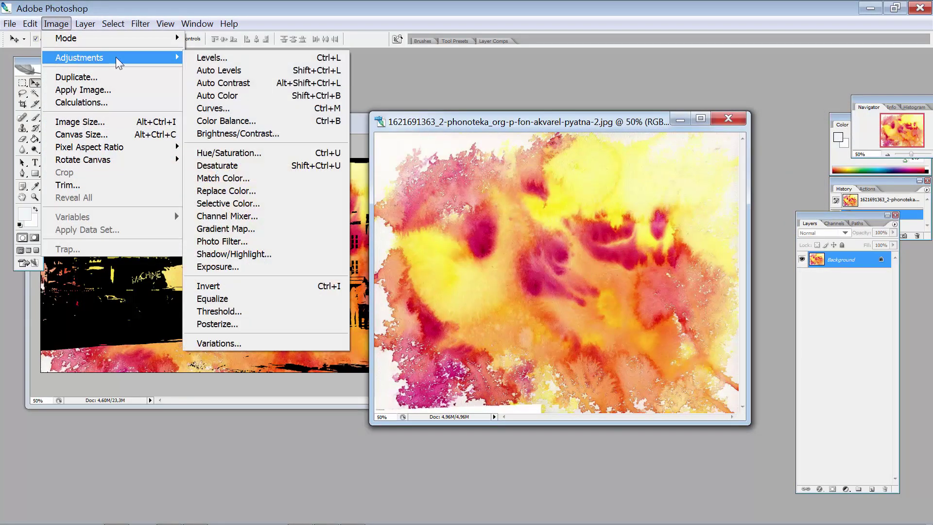
pyautogui.click(262, 155)
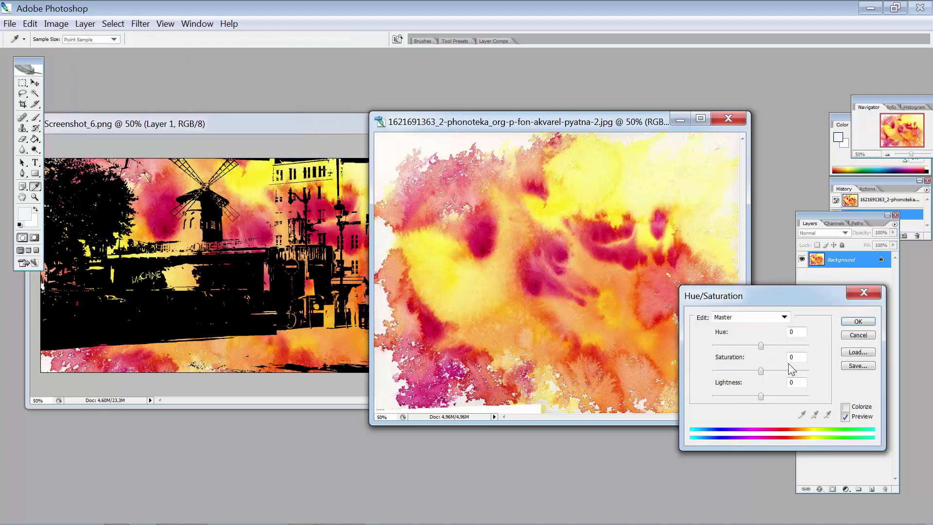
pyautogui.moveTo(762, 345); pyautogui.dragTo(821, 360)
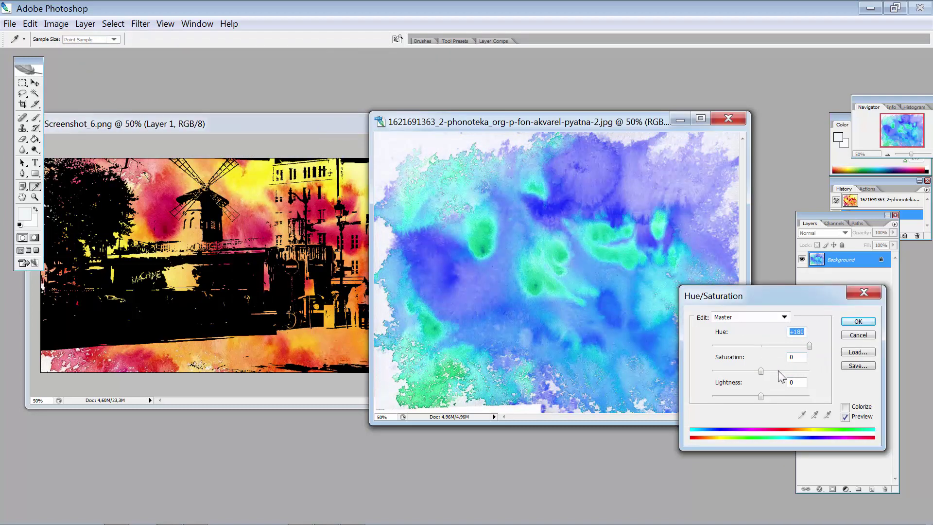
pyautogui.moveTo(761, 370); pyautogui.dragTo(746, 403)
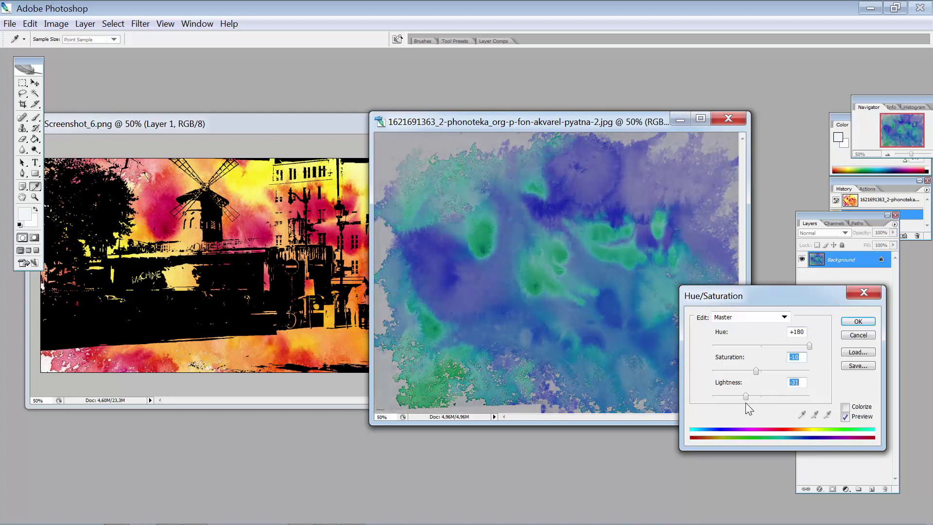
pyautogui.click(858, 321)
# Copy the recoloured blue-green watercolour into Screenshot_6.png with the Move tool, placing it above Layer 1, and maximize that document.
pyautogui.press('v')
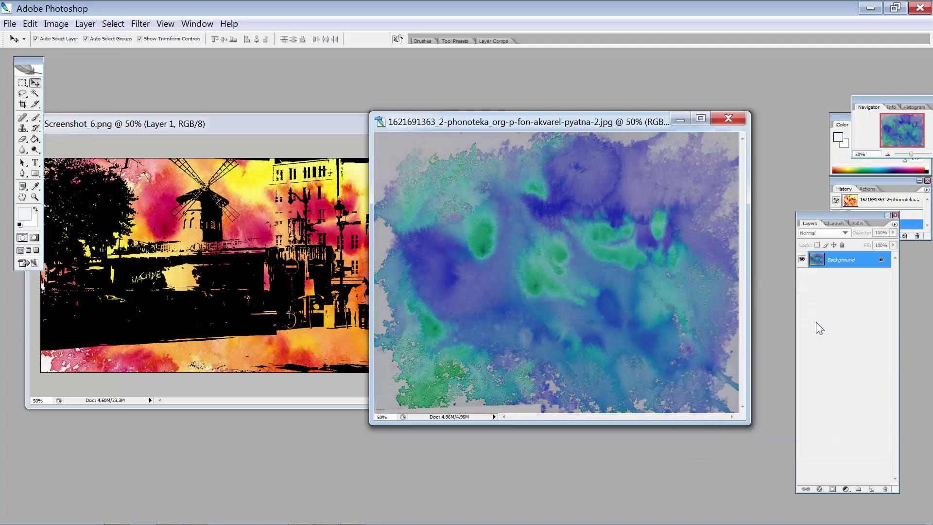
pyautogui.moveTo(484, 126); pyautogui.dragTo(645, 233)
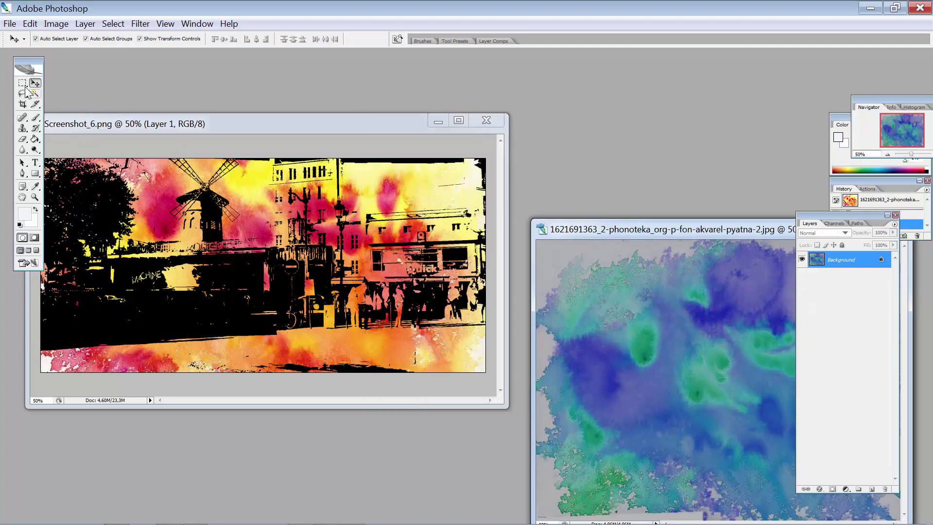
pyautogui.moveTo(685, 395); pyautogui.dragTo(261, 291)
pyautogui.click(458, 120)
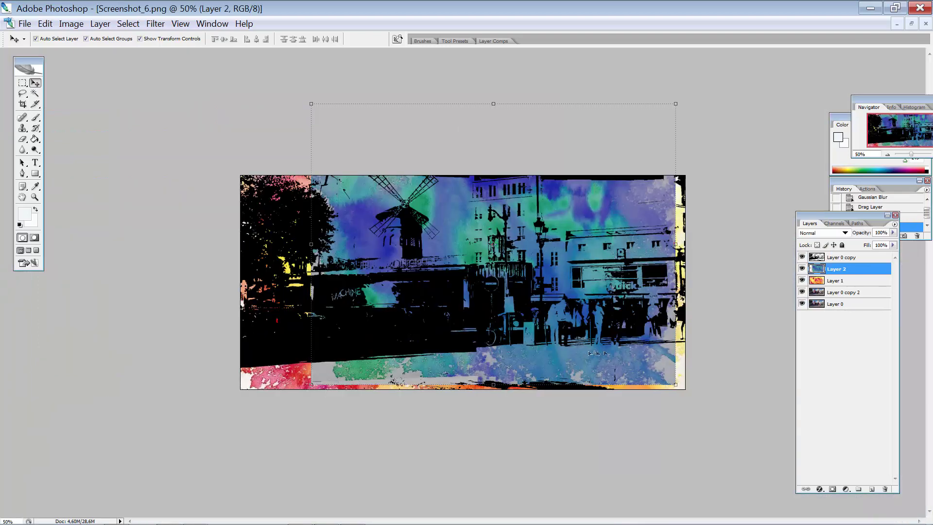
# Reposition Layer 2 and scale it to 129.6% so it covers the canvas, and move it above Layer 0 copy in the layer order.
pyautogui.moveTo(598, 353); pyautogui.dragTo(514, 357)
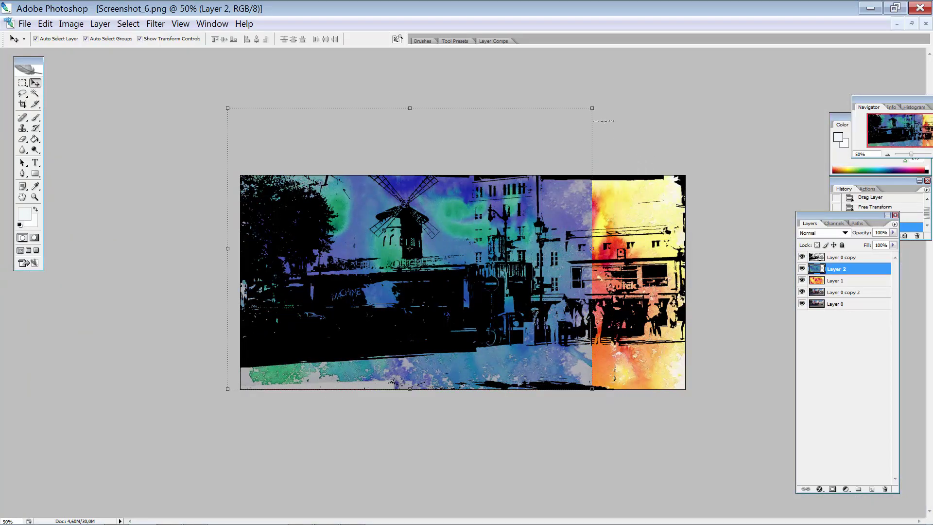
pyautogui.moveTo(593, 108); pyautogui.dragTo(734, 83)
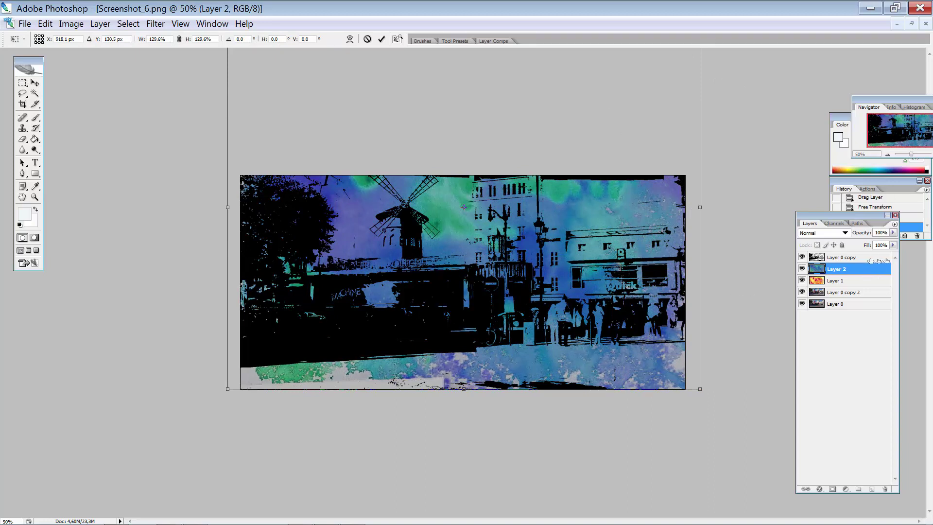
pyautogui.press('Return')
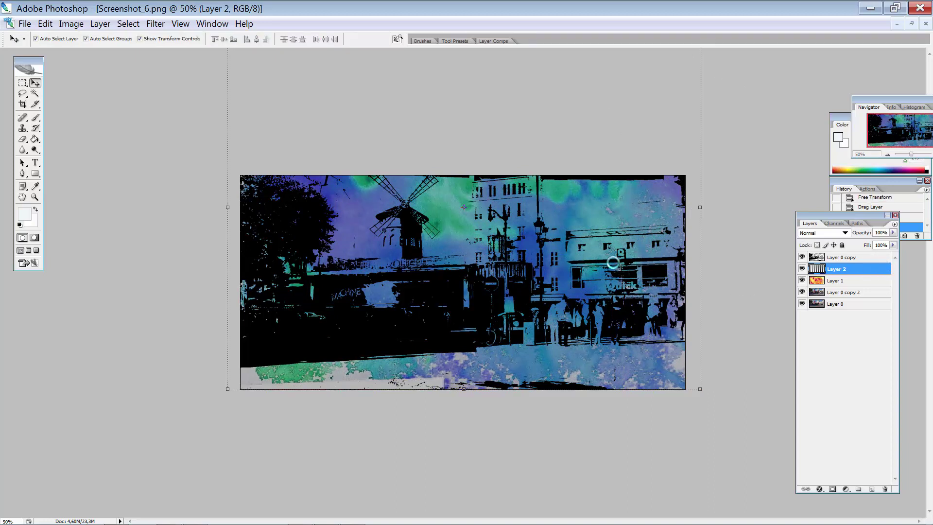
pyautogui.moveTo(865, 276); pyautogui.dragTo(869, 253)
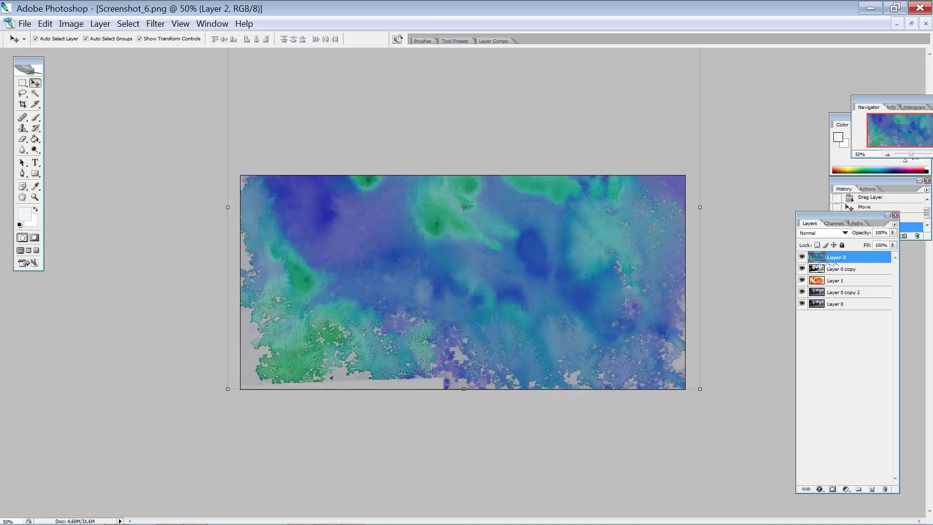